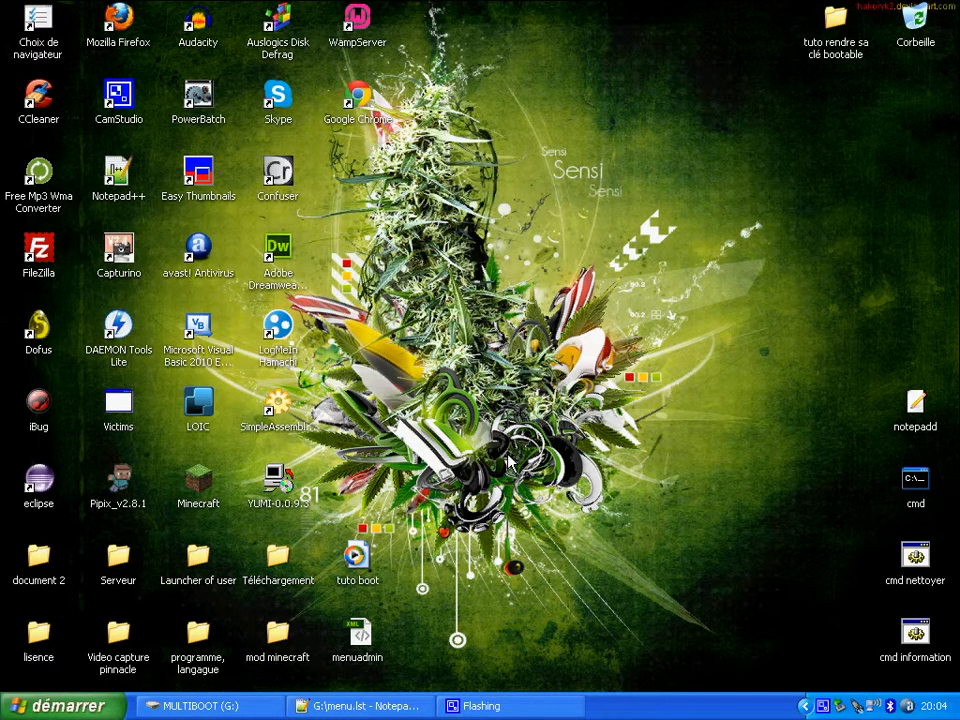
mouse_move(279, 485)
left_mouse_down()
mouse_move(626, 244)
mouse_move(290, 490)
left_mouse_up()
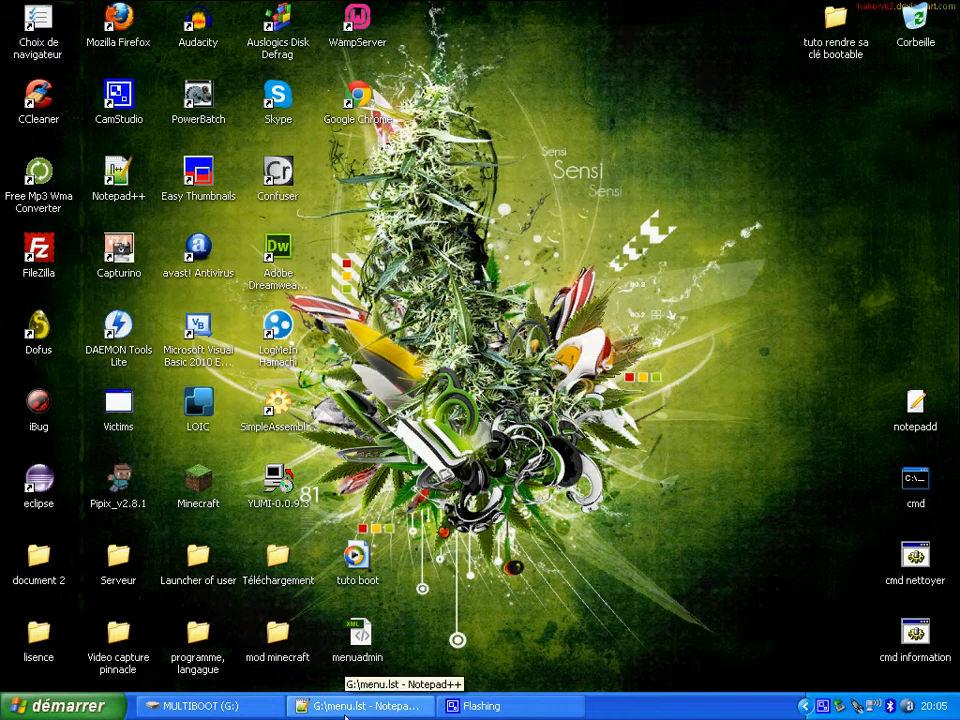
- Look over the grldr, menu and ubcd521 files on the MULTIBOOT (G:) drive, and minimize its window
left_click(228, 706)
left_click(670, 410)
left_click_drag(677, 418, 344, 237)
left_click(621, 411)
left_click_drag(688, 409, 311, 240)
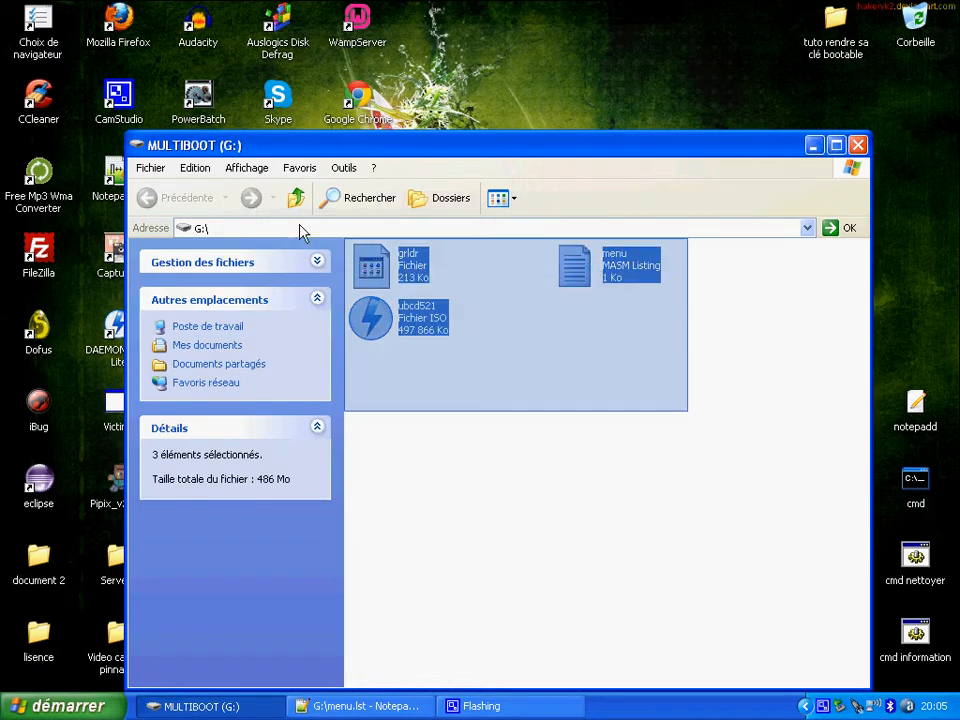
left_click(612, 391)
left_click_drag(690, 396, 405, 256)
left_click(613, 387)
left_click_drag(670, 382, 399, 258)
left_click(621, 405)
left_click(812, 147)
left_click(210, 709)
left_click(210, 709)
- Open the desktop folder "tuto rendre sa clé bootable" in a maximized window and look at its grldr file
left_click(833, 48)
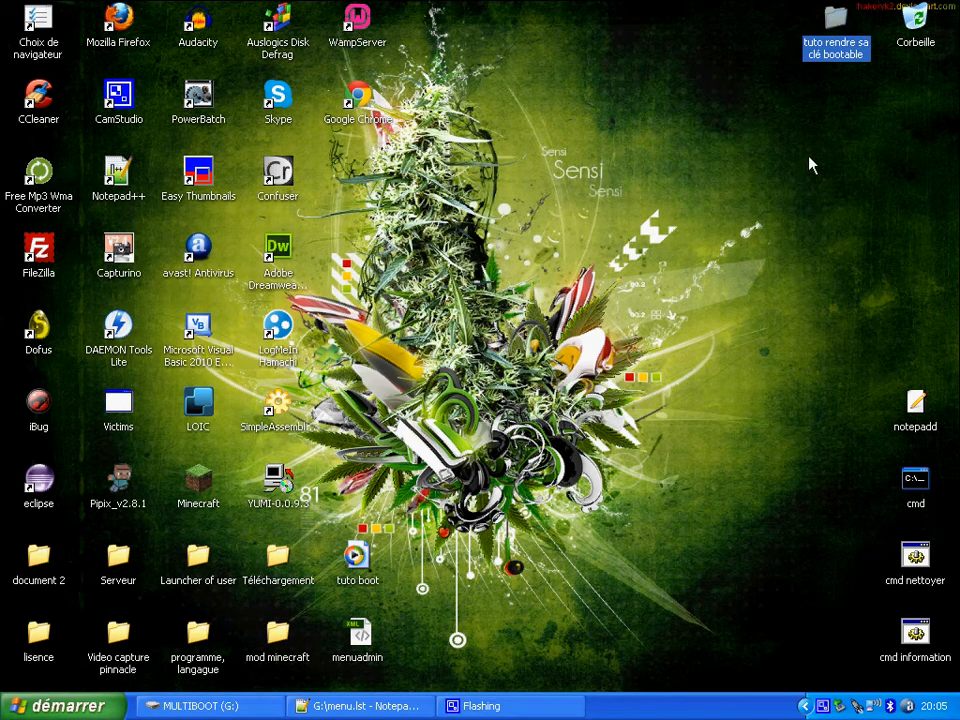
left_click(823, 125)
left_click(842, 55)
left_click(851, 93)
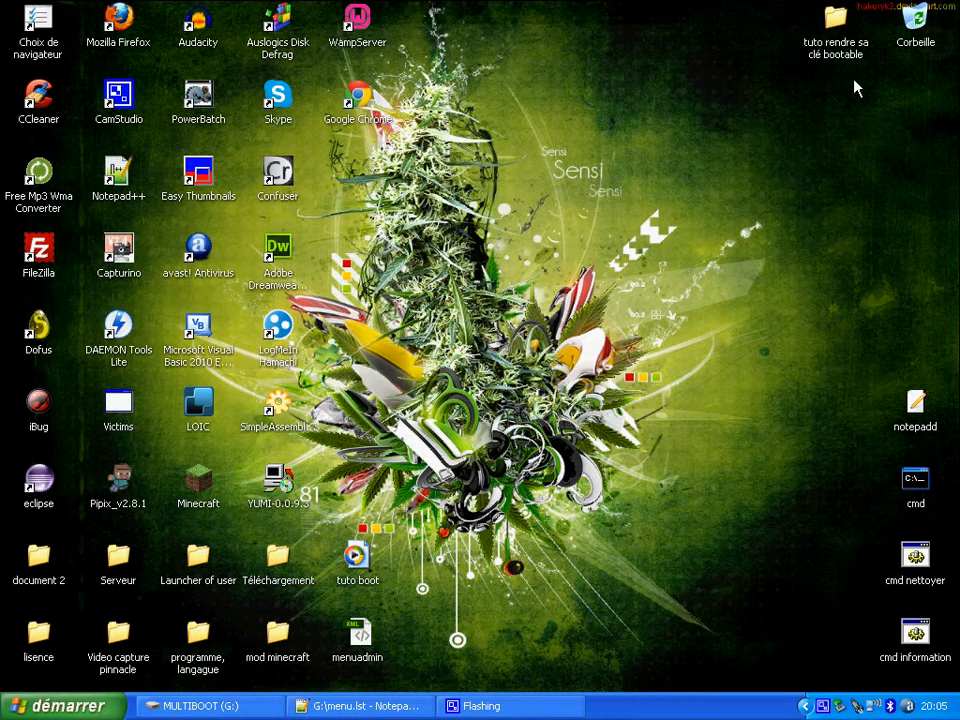
double_click(850, 48)
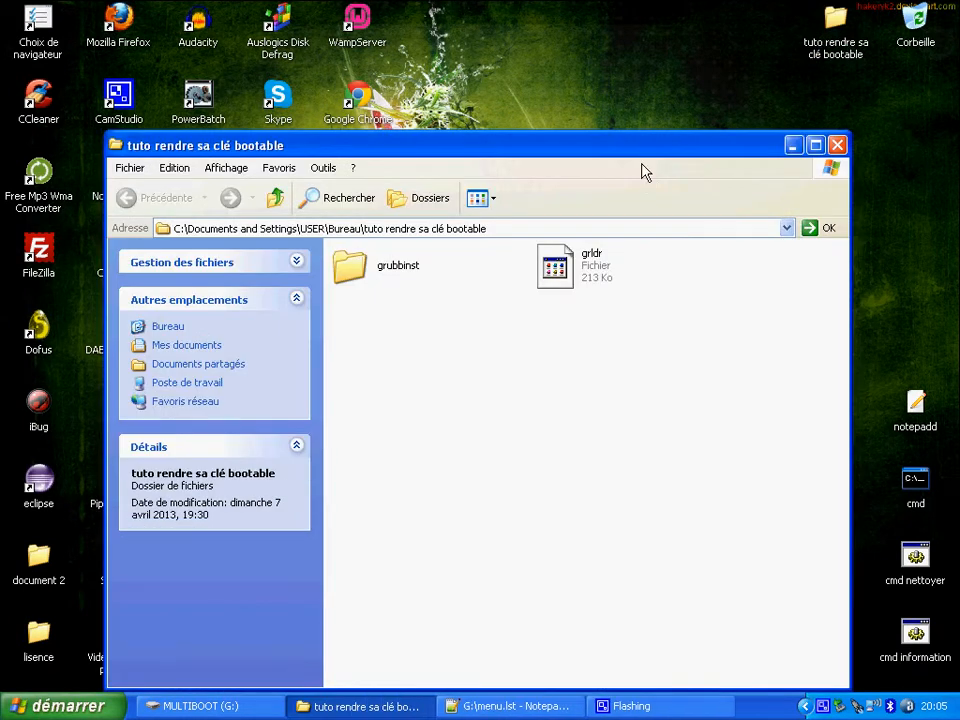
double_click(649, 151)
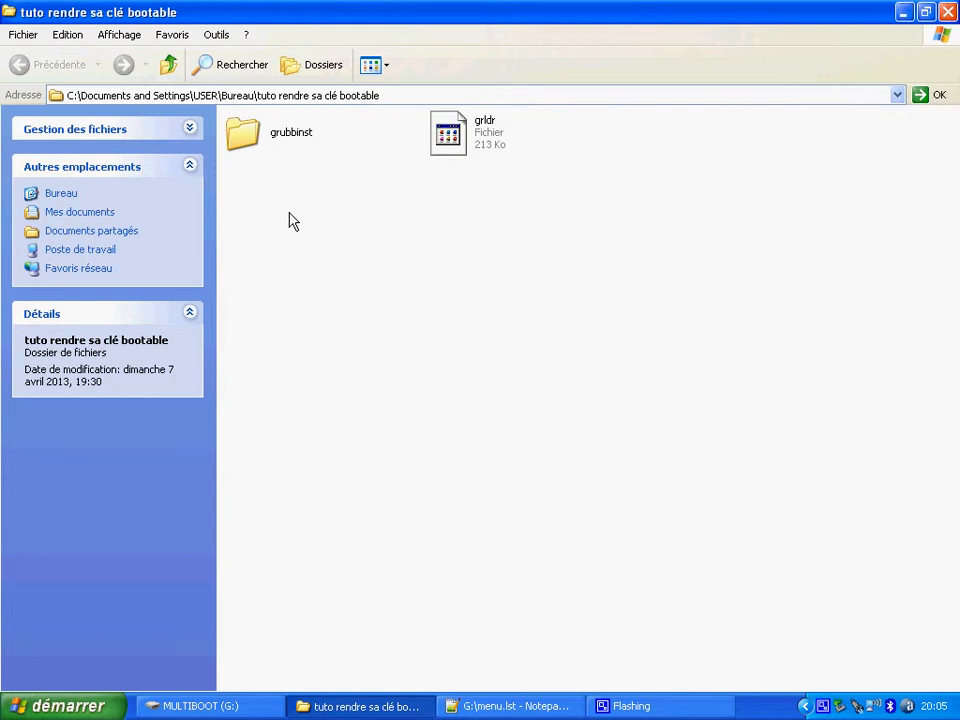
left_click(458, 145)
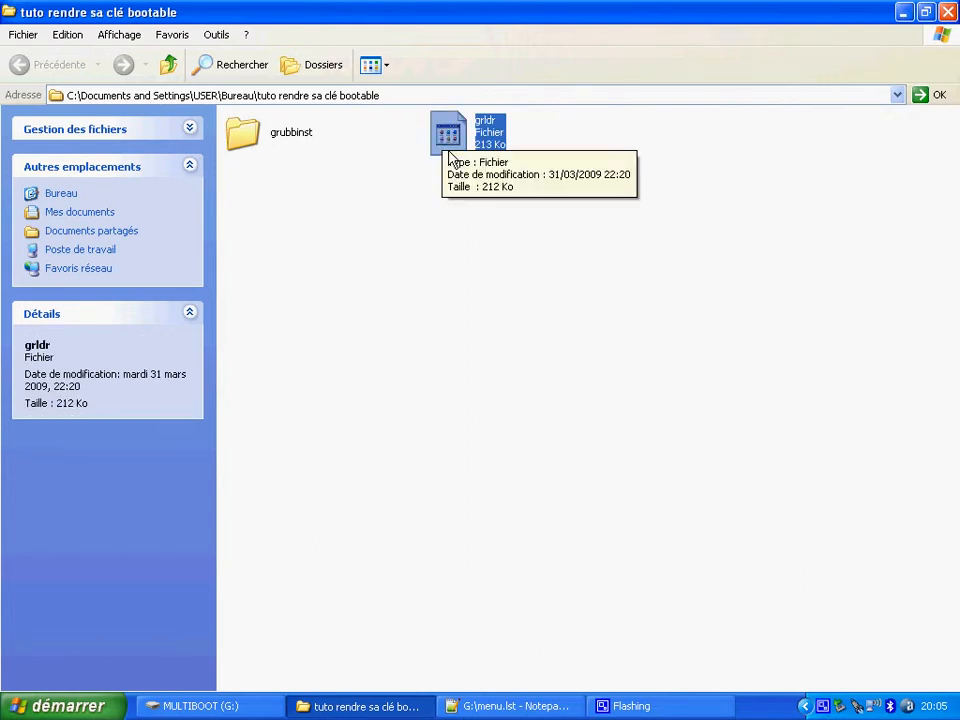
left_click(410, 330)
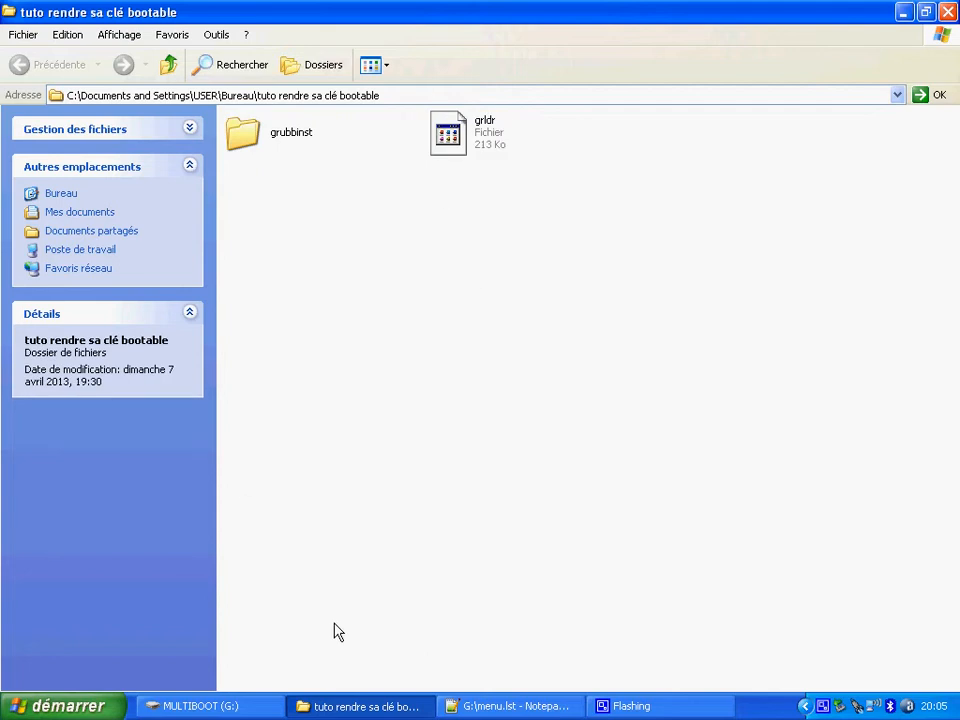
- Check the menu file on the MULTIBOOT (G:) drive and return to the "tuto rendre sa clé bootable" folder
left_click(249, 713)
left_click(249, 713)
left_click(195, 706)
left_click(595, 283)
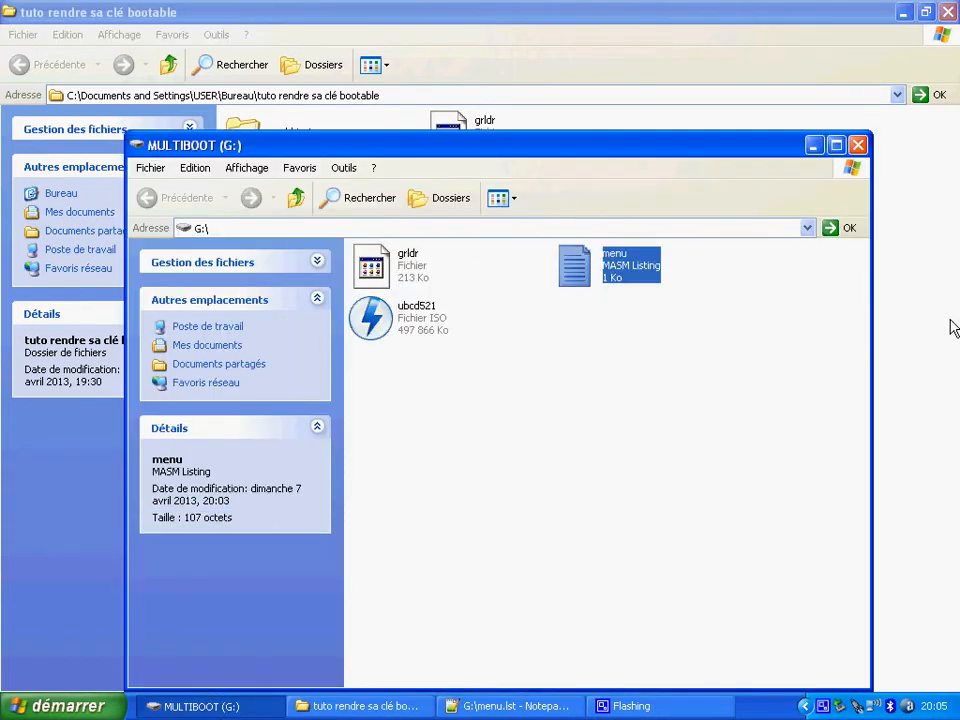
left_click(776, 358)
left_click(937, 290)
left_click(470, 138)
left_click(265, 258)
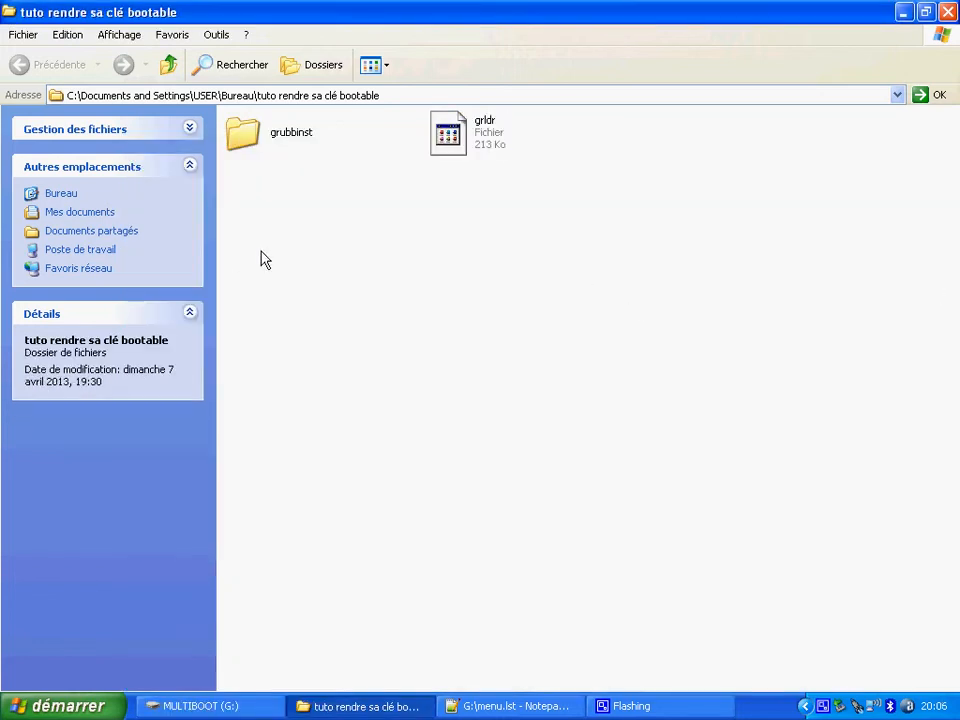
- Open the grubbinst folder and launch the grubinst_gui application from it
left_click(284, 141)
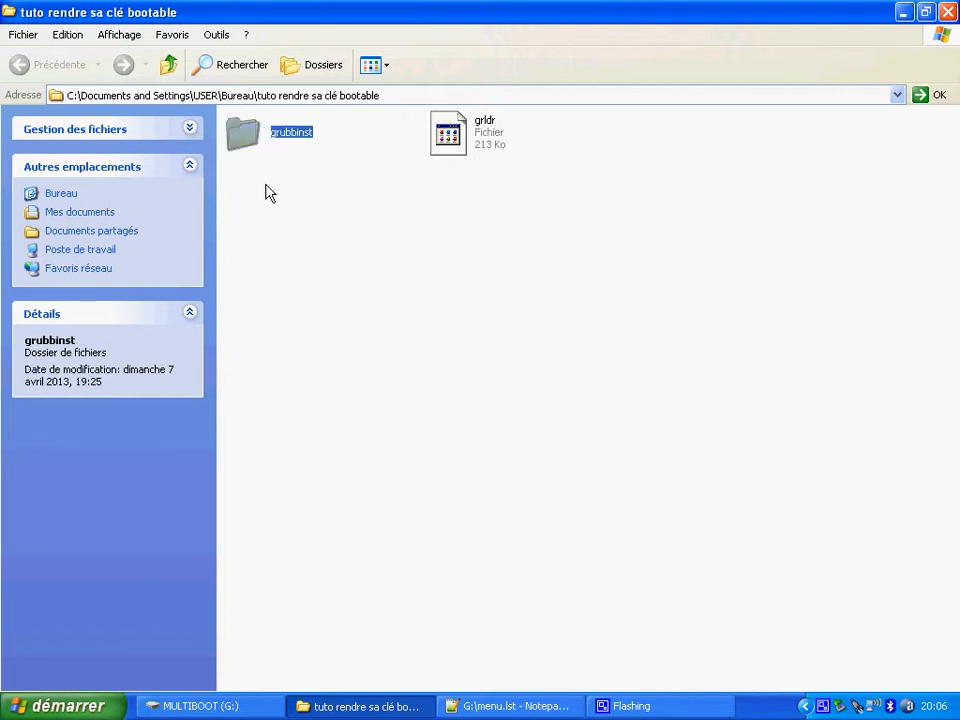
double_click(243, 133)
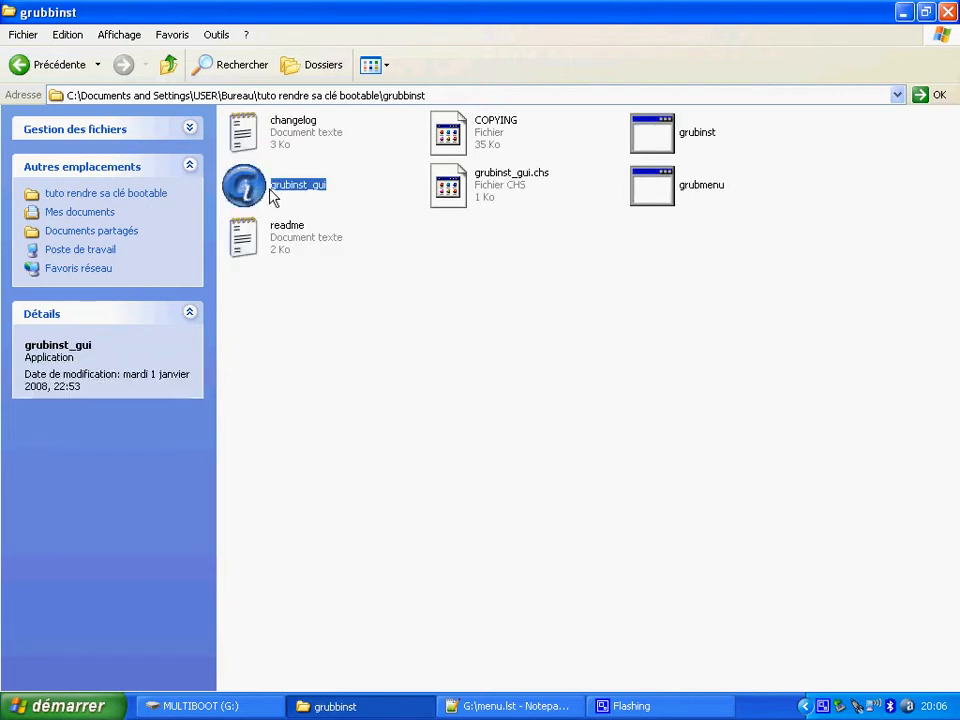
left_click(334, 192)
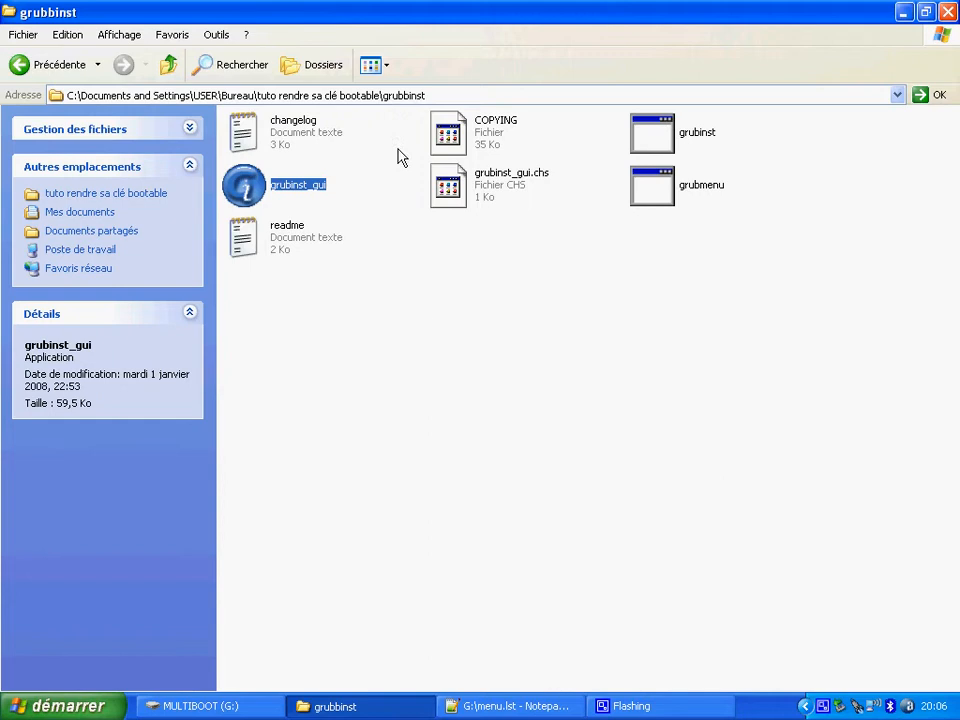
double_click(245, 193)
left_click_drag(443, 97, 507, 81)
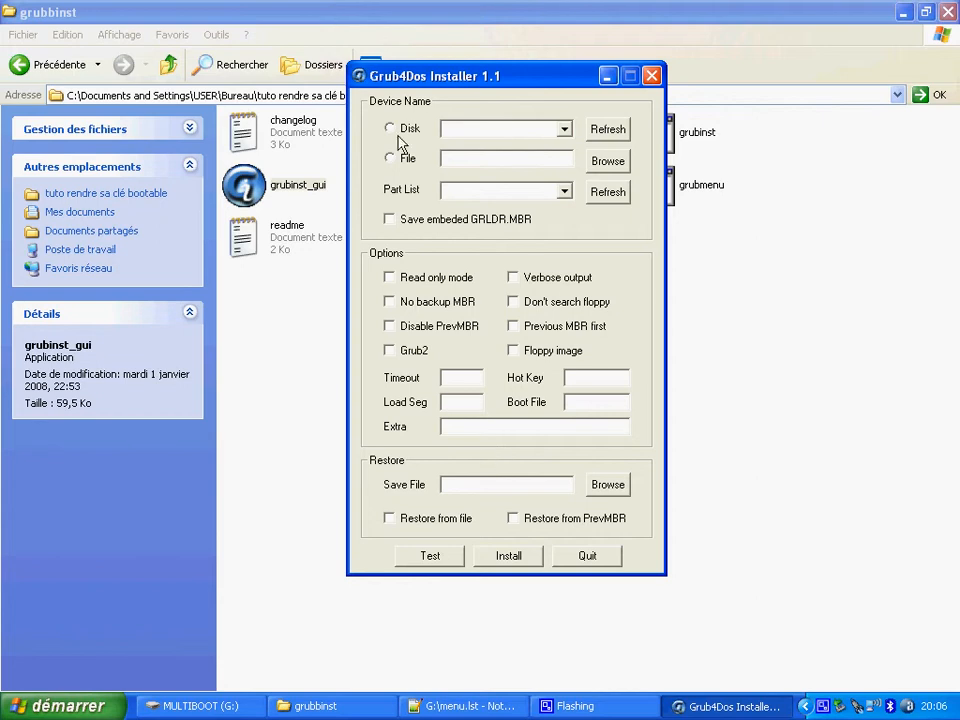
- Choose disk (hd0) [76316M] and Whole disk (MBR) in the Grub4Dos Installer, and quit it without installing
left_click(391, 133)
left_click(566, 129)
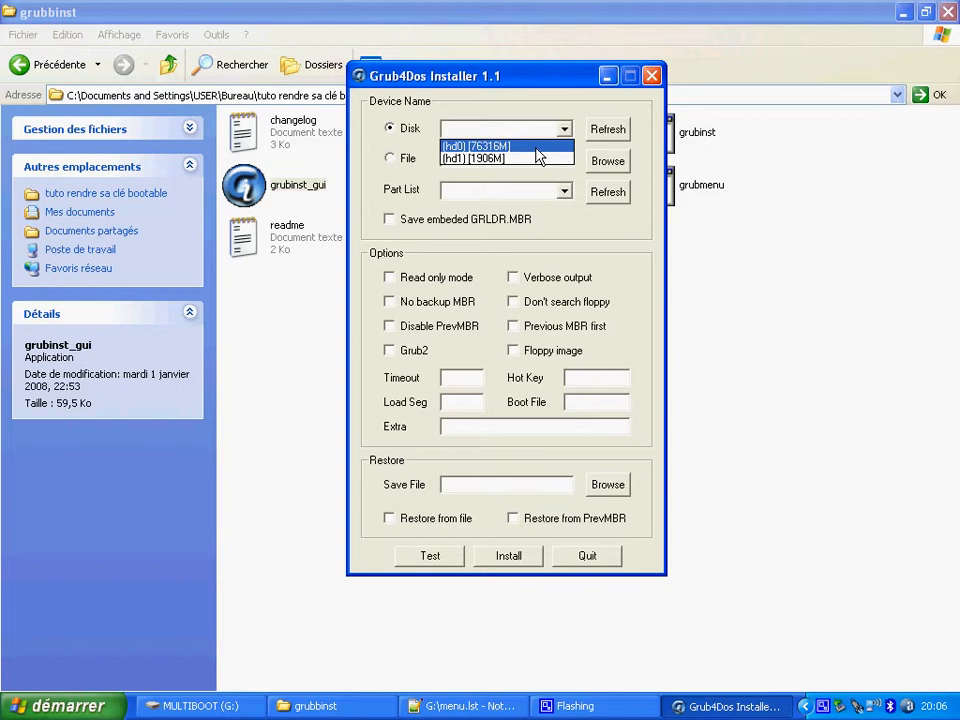
left_click(537, 148)
left_click(605, 129)
left_click(565, 129)
left_click(540, 146)
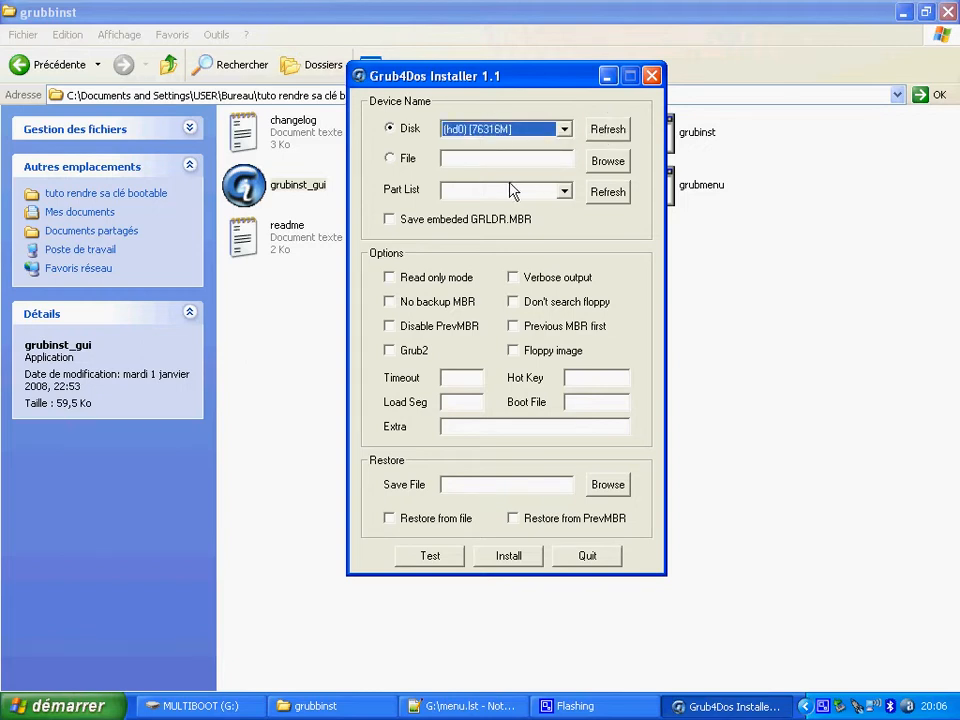
left_click(607, 191)
left_click(564, 191)
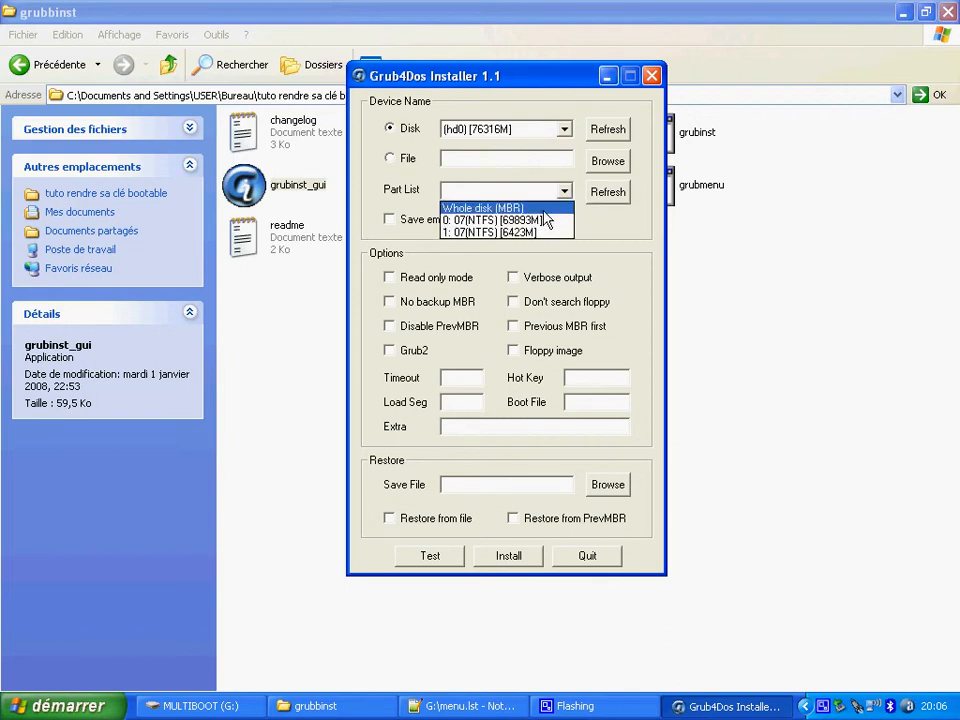
left_click(544, 209)
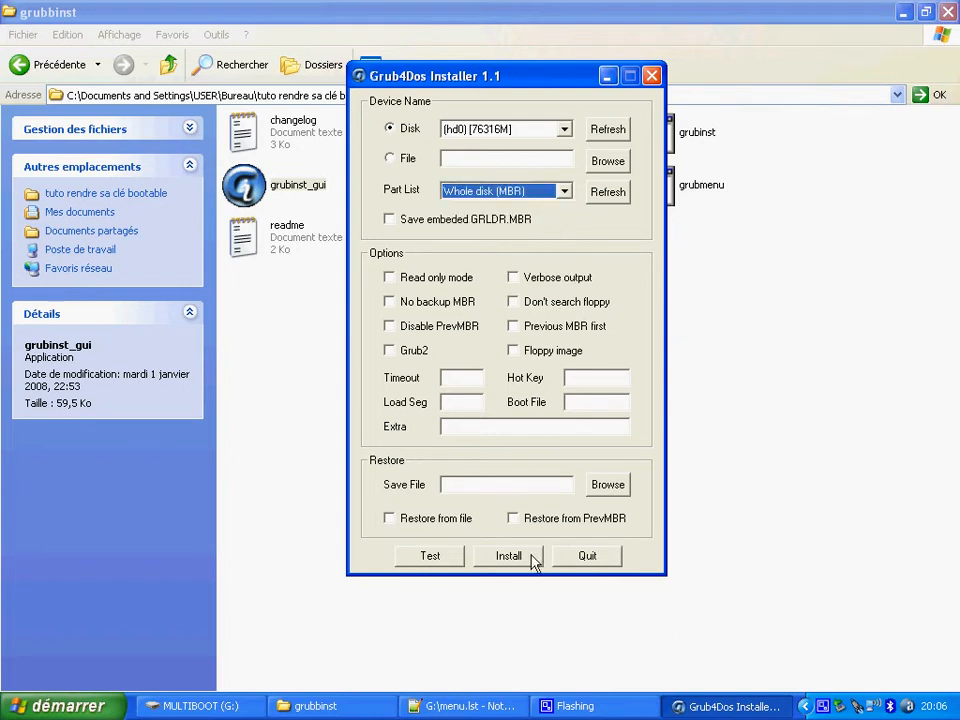
left_click(619, 562)
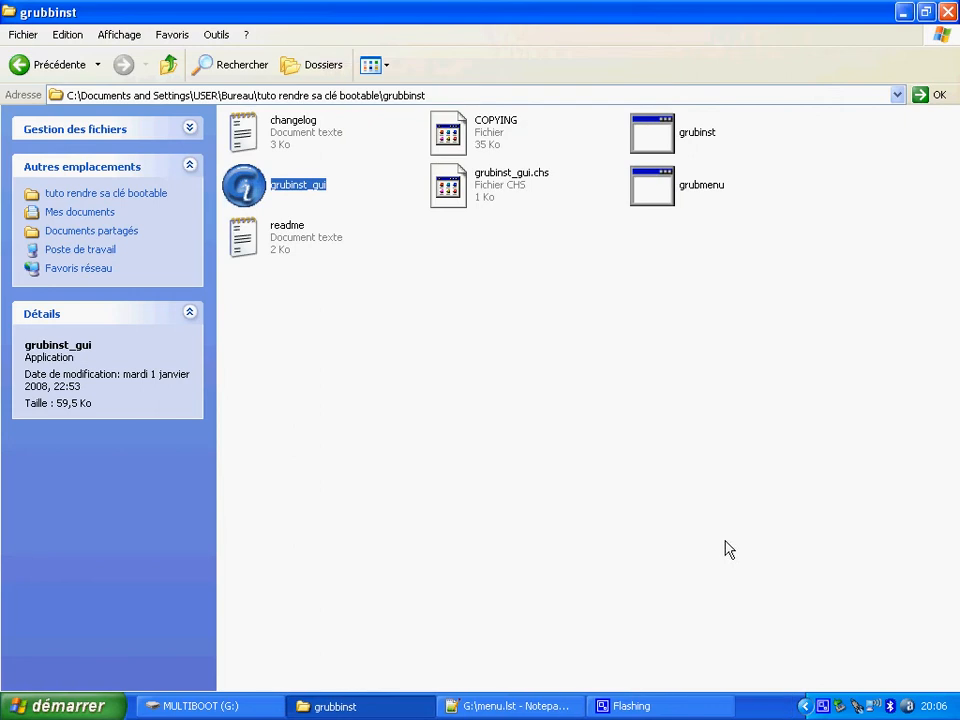
- Go back to the "tuto rendre sa clé bootable" folder and select the grldr file
left_click(152, 706)
left_click(152, 706)
left_click(381, 464)
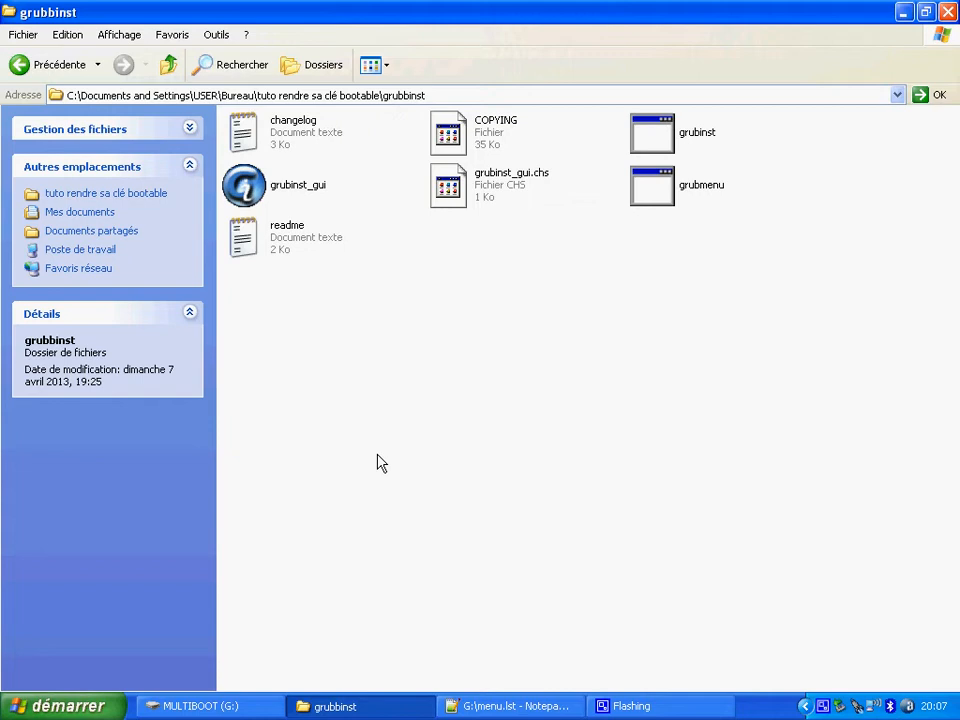
left_click(19, 64)
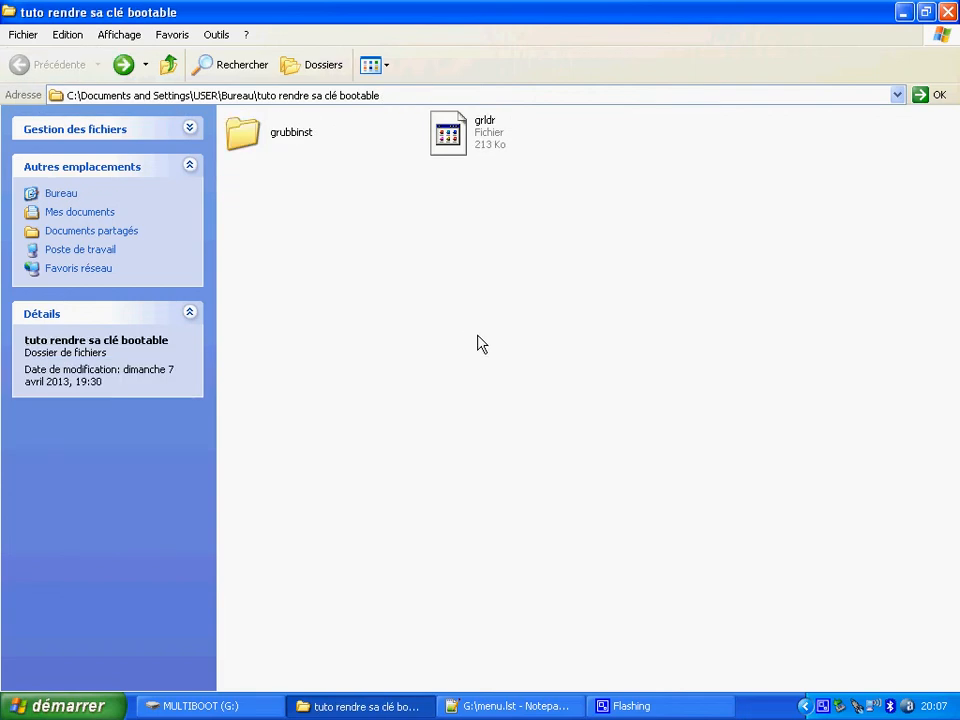
left_click(476, 148)
left_click(508, 245)
left_click(478, 144)
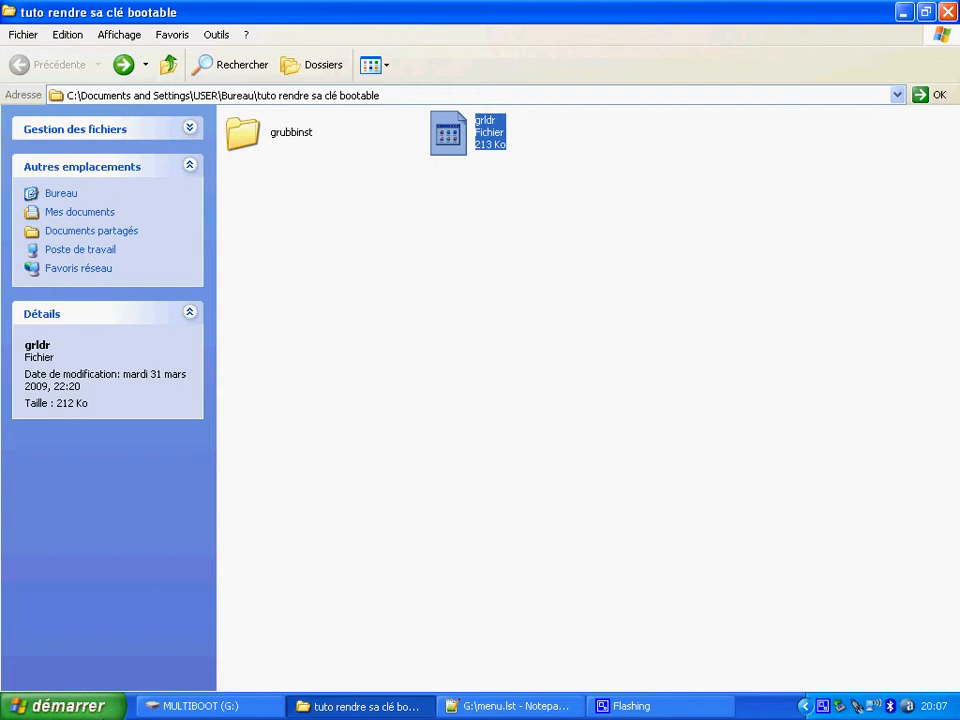
- Locate the grldr and menu files on the MULTIBOOT (G:) drive and switch to menu.lst in Notepad++
left_click(180, 706)
left_click(406, 262)
left_click(571, 400)
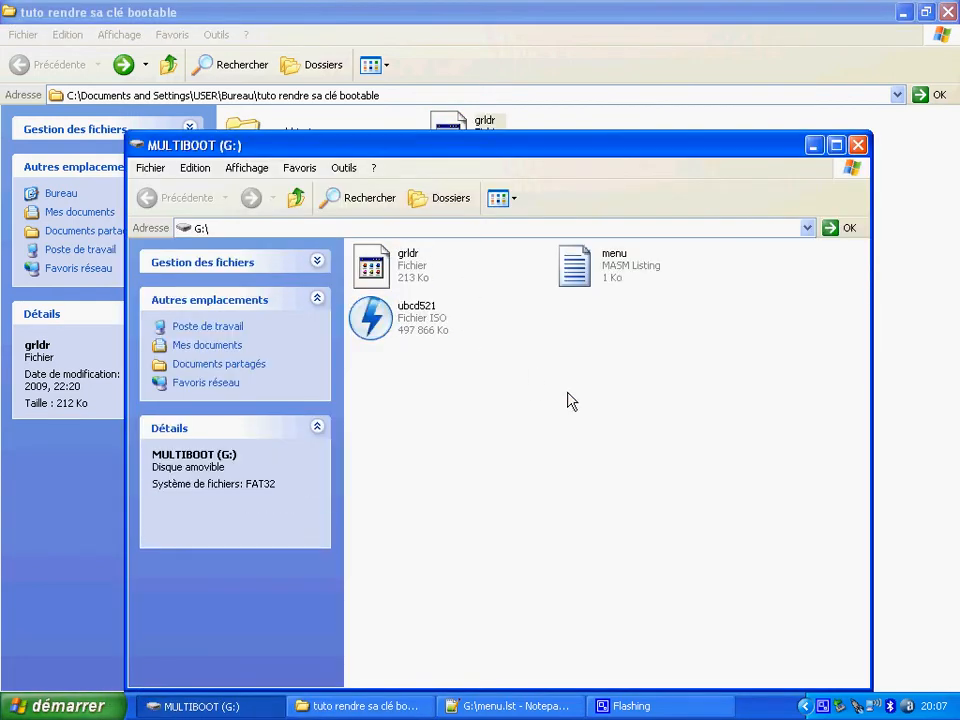
left_click(576, 266)
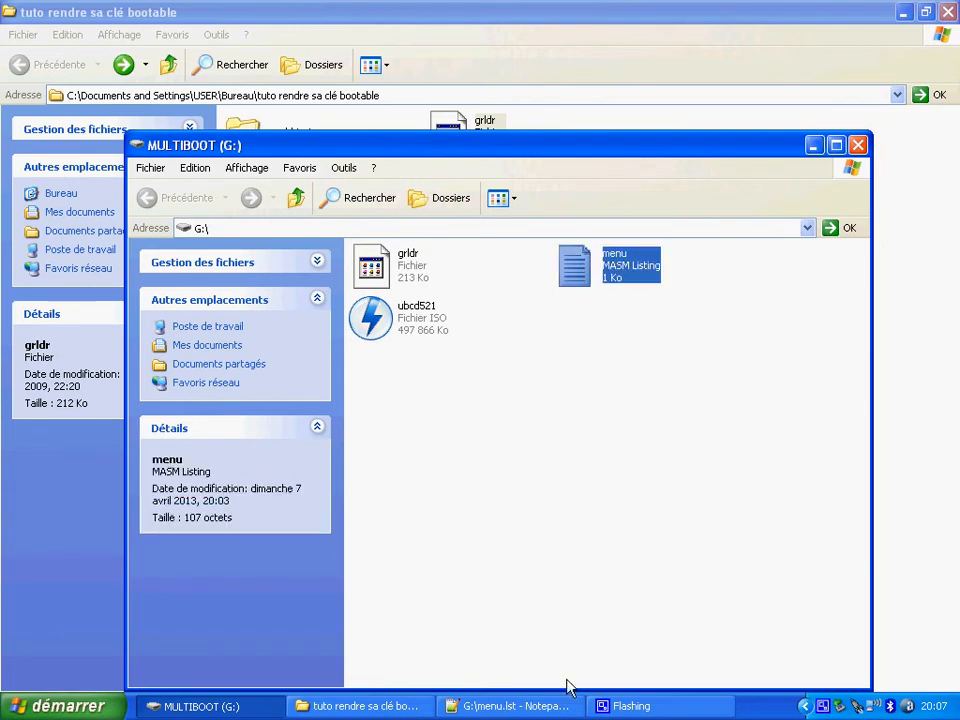
left_click(519, 710)
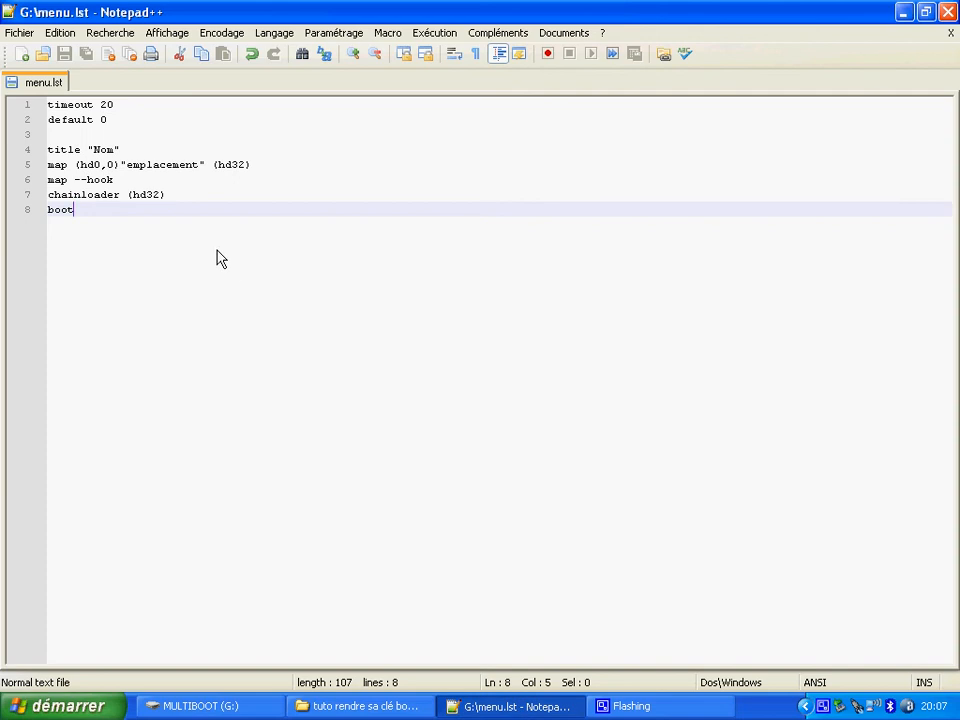
- Examine the complete boot menu listing in menu.lst, in particular its timeout line
left_click_drag(96, 231, 4, 78)
left_click_drag(129, 219, 20, 101)
left_click(114, 211)
left_click_drag(113, 109, 6, 102)
left_click(136, 107)
left_click_drag(96, 105, 24, 107)
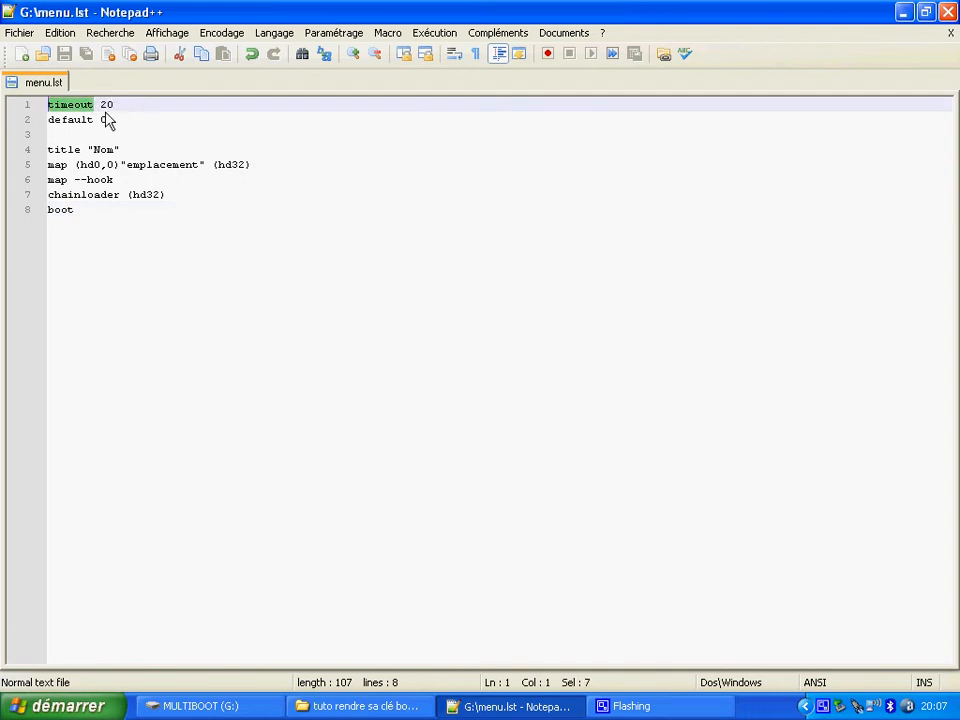
left_click(160, 107)
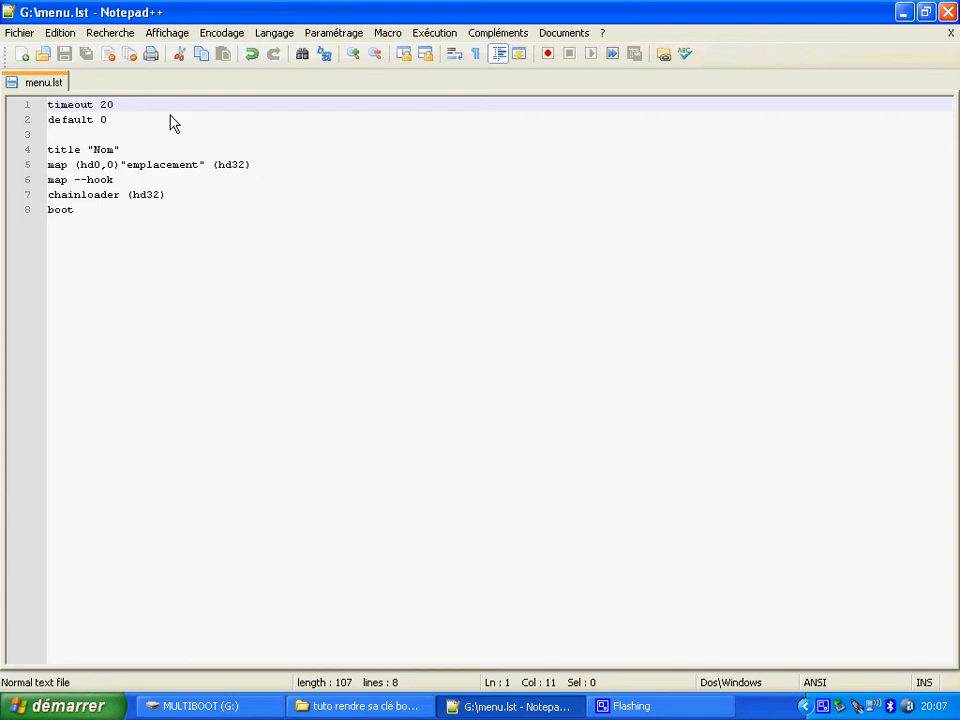
- Examine the default line of menu.lst and the entry number it specifies
left_click_drag(120, 122, 45, 125)
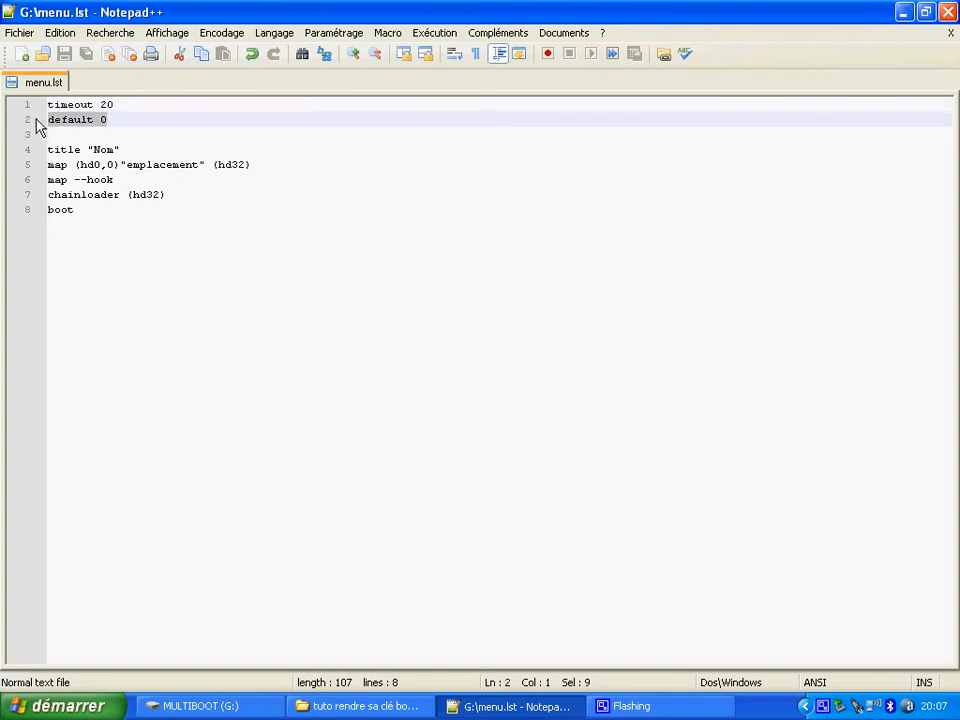
left_click(141, 122)
left_click_drag(141, 122, 46, 122)
left_click(139, 120)
left_click_drag(126, 124, 104, 122)
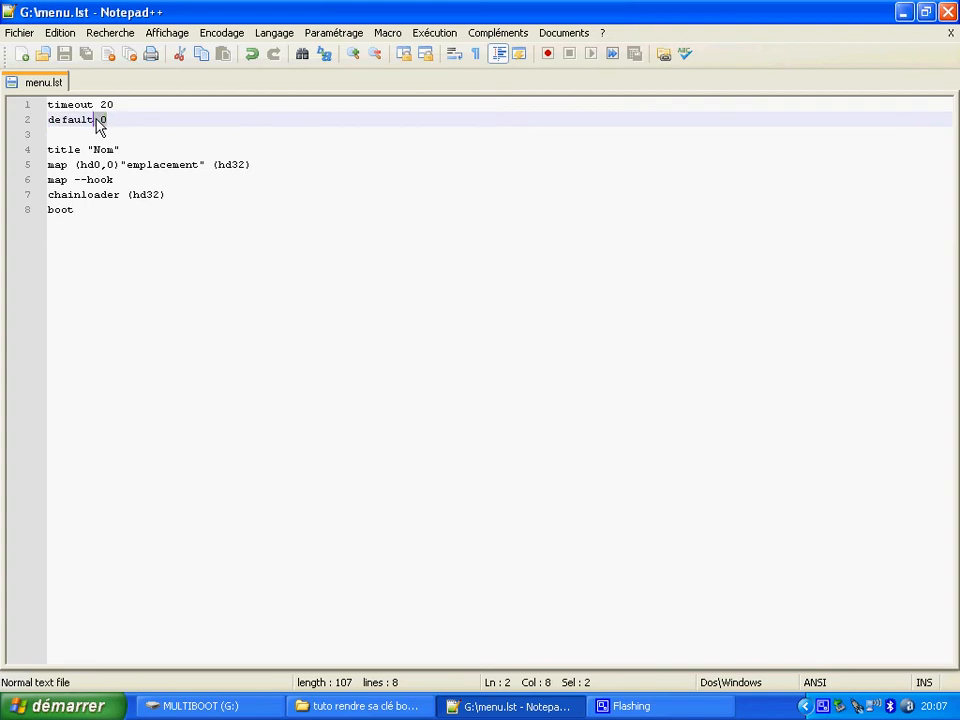
left_click(115, 126)
left_click_drag(111, 128, 103, 126)
left_click(112, 126)
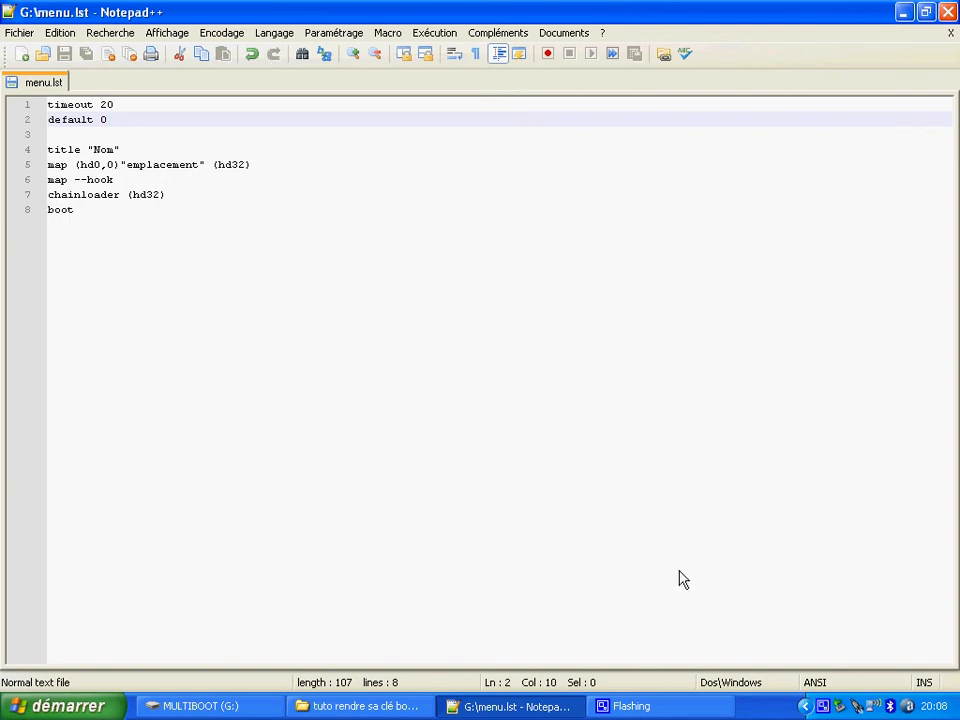
right_click(823, 706)
left_click(853, 651)
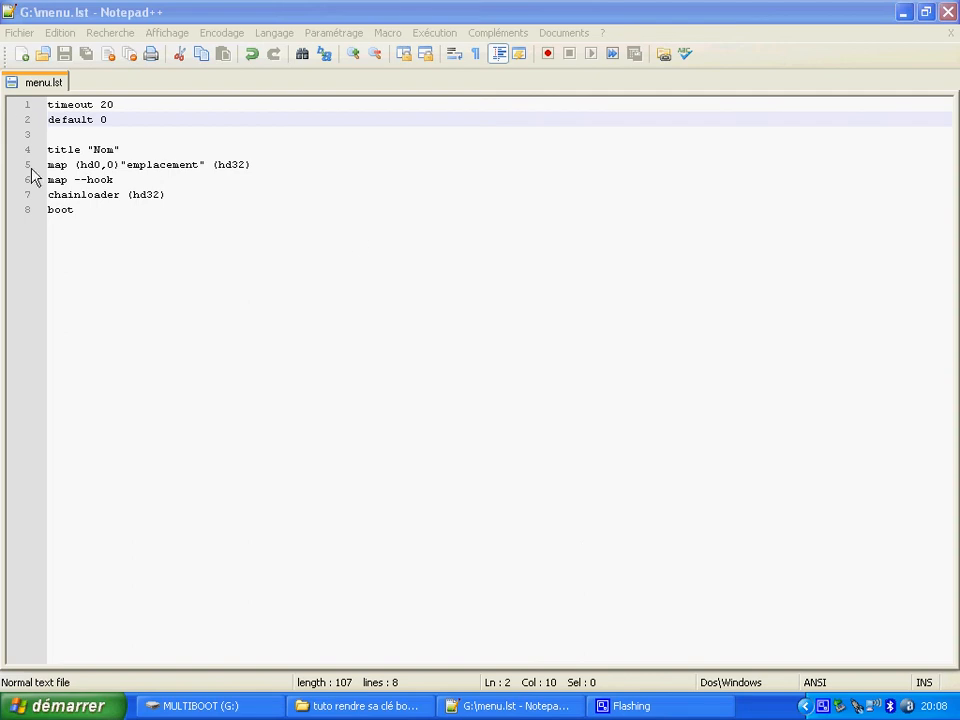
- Examine the title line, the map line with its "emplacement" placeholder, and the map --hook line in menu.lst
left_click_drag(122, 150, 22, 161)
left_click(263, 171)
left_click_drag(263, 171, 9, 167)
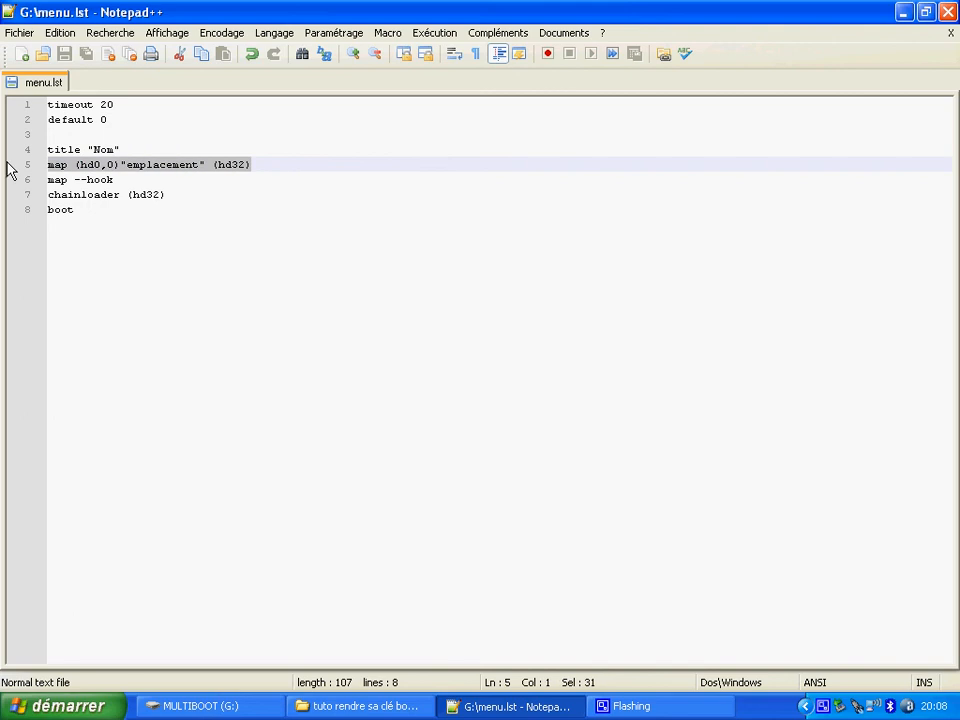
left_click(94, 168)
left_click(231, 167)
left_click(106, 166)
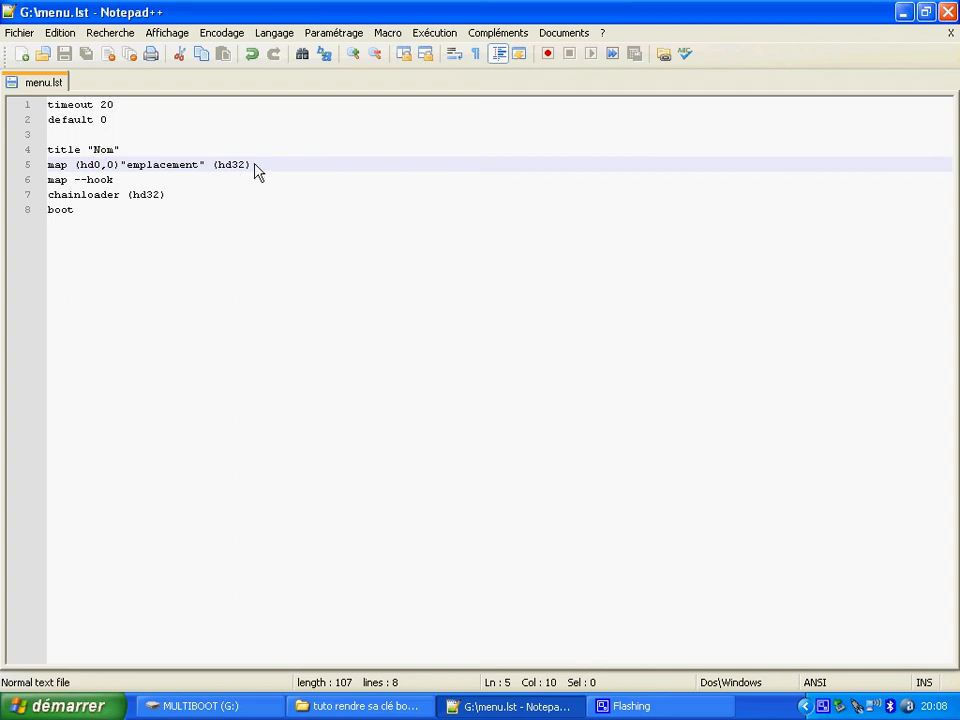
left_click(231, 167)
left_click_drag(205, 167, 121, 167)
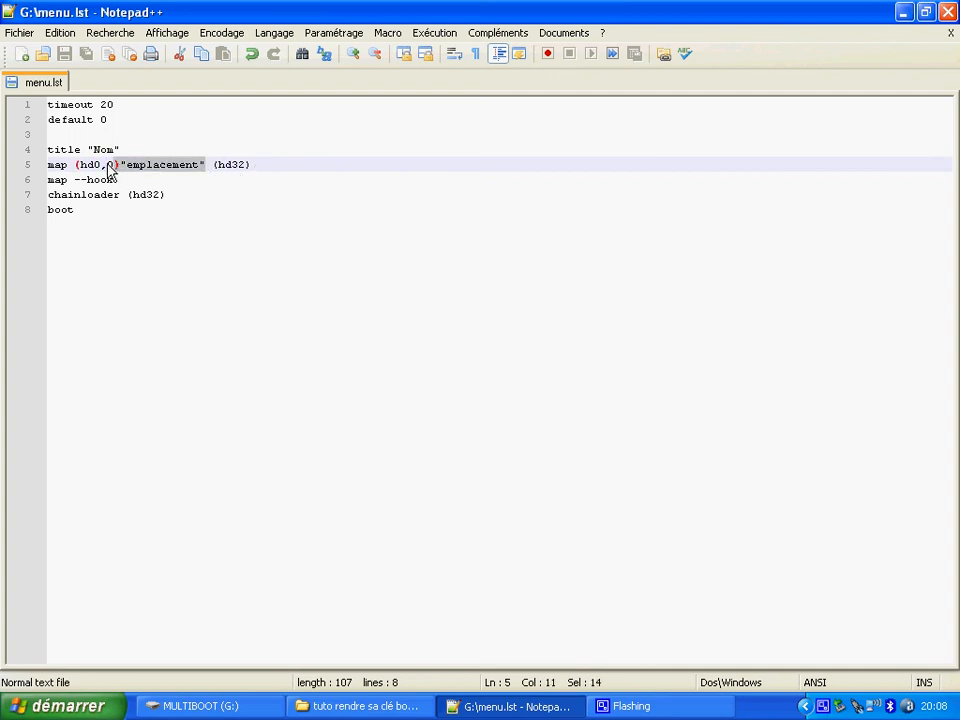
left_click_drag(176, 180, 3, 183)
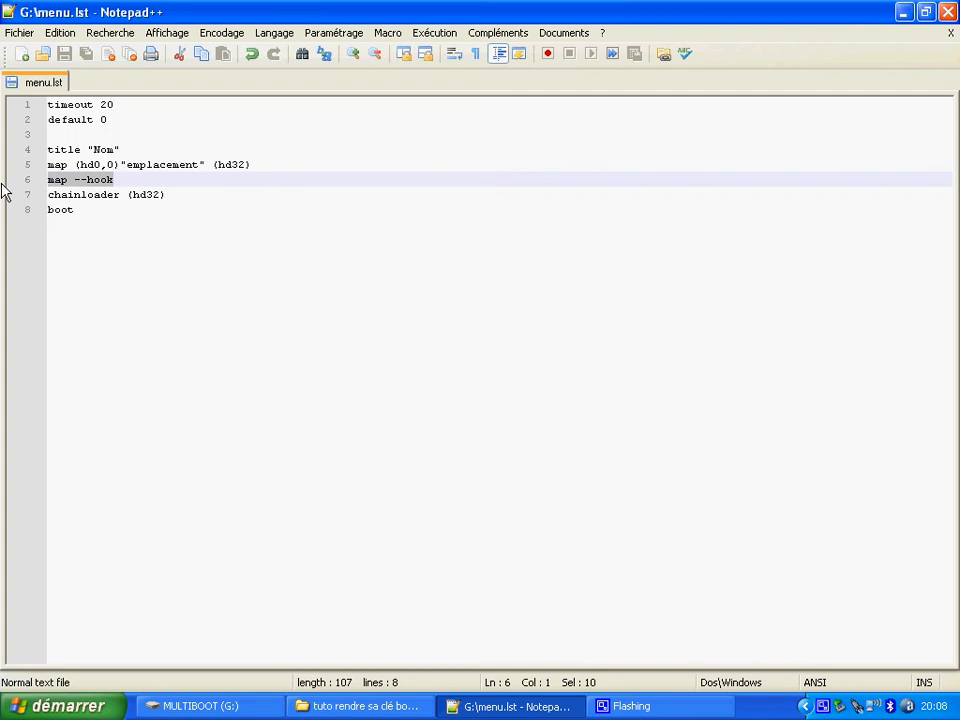
- Examine the map --hook and chainloader (hd32) lines of menu.lst, plus its timeout and default settings and title and map lines
left_click(184, 202)
left_click_drag(148, 184, 15, 187)
left_click(186, 197)
left_click_drag(186, 197, 28, 184)
left_click(122, 126)
left_click_drag(122, 126, 30, 101)
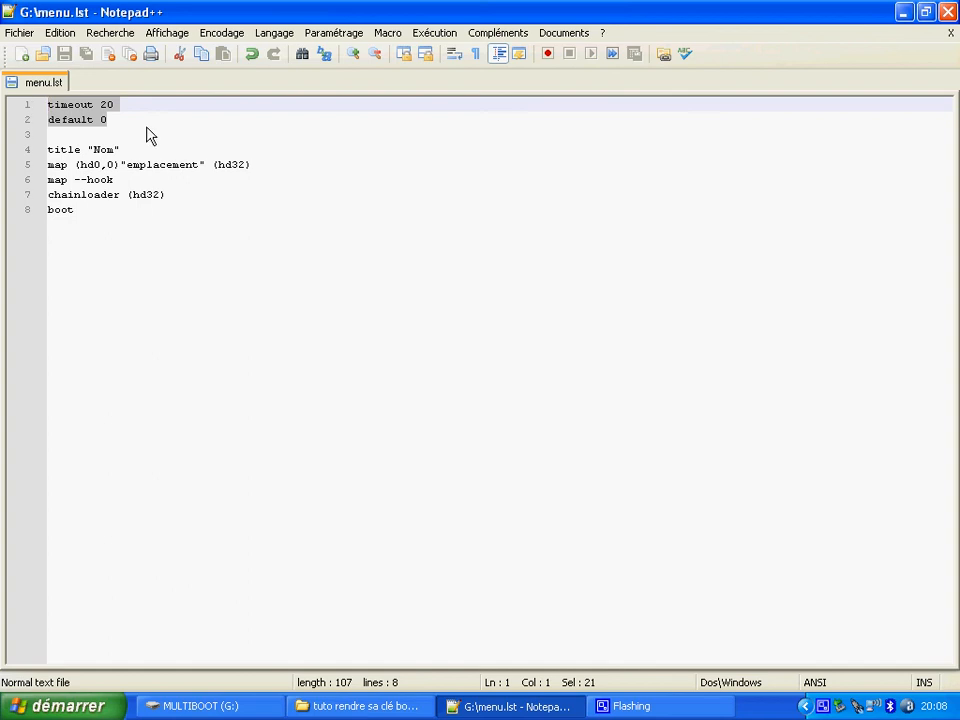
left_click_drag(252, 166, 6, 150)
left_click(274, 165)
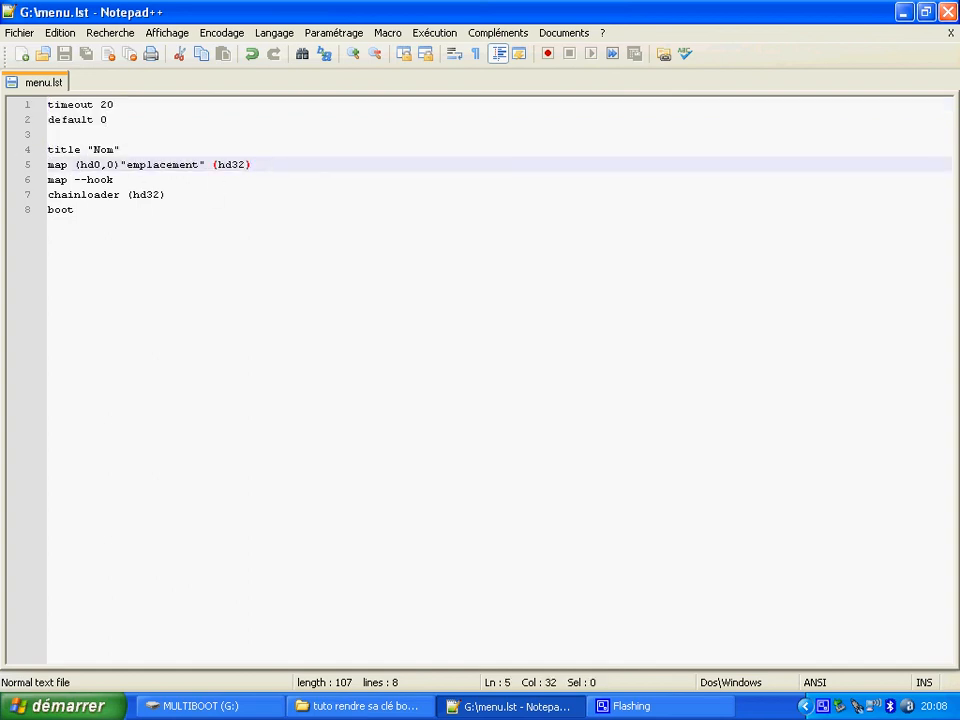
- Close menu.lst in Notepad++ along with the open MULTIBOOT (G:) and tutorial folder windows
left_click(947, 12)
left_click(857, 145)
left_click(947, 12)
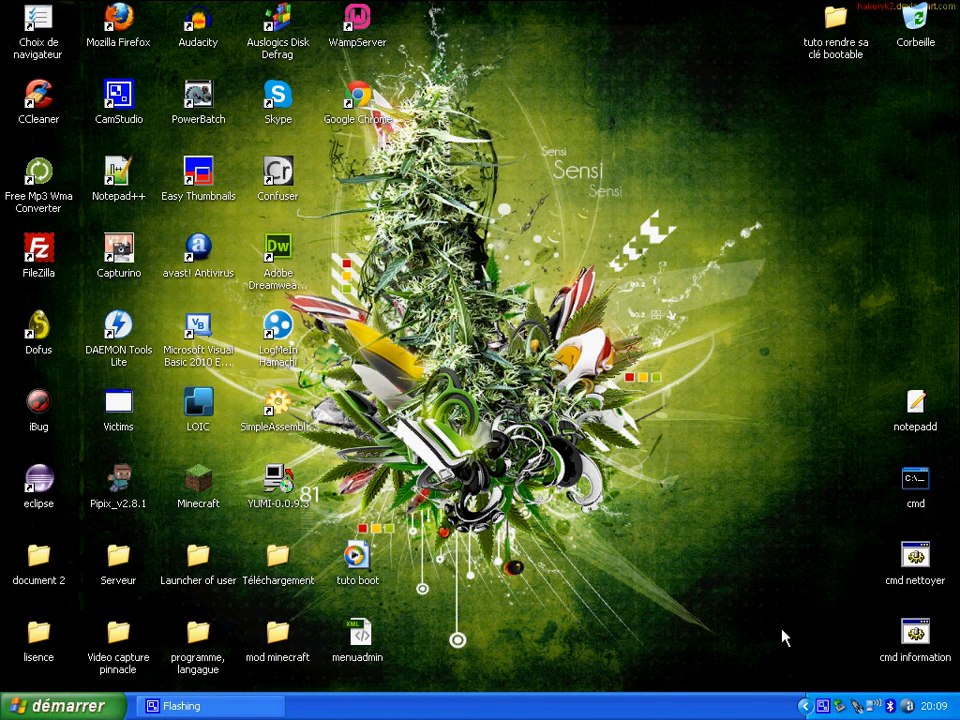
left_click(822, 50)
left_click(817, 180)
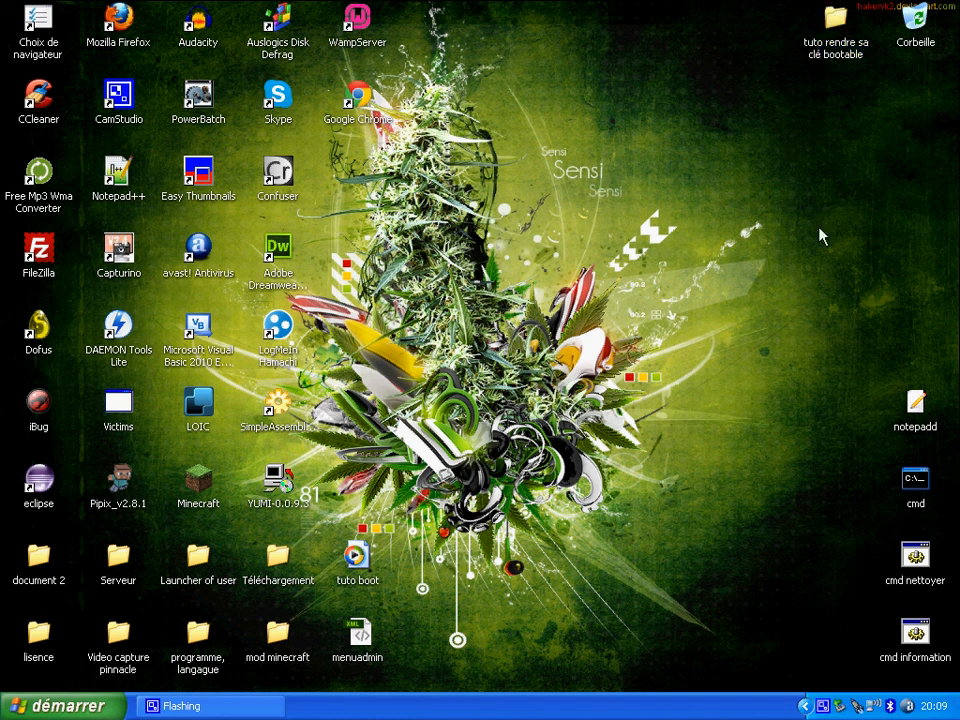
right_click(820, 708)
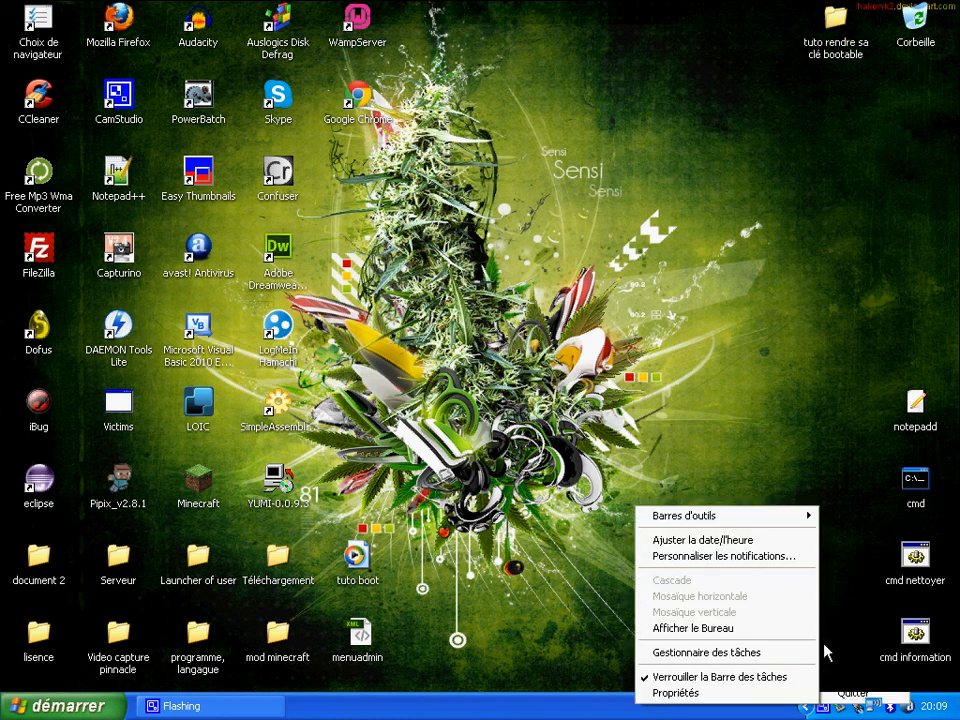
left_click(823, 708)
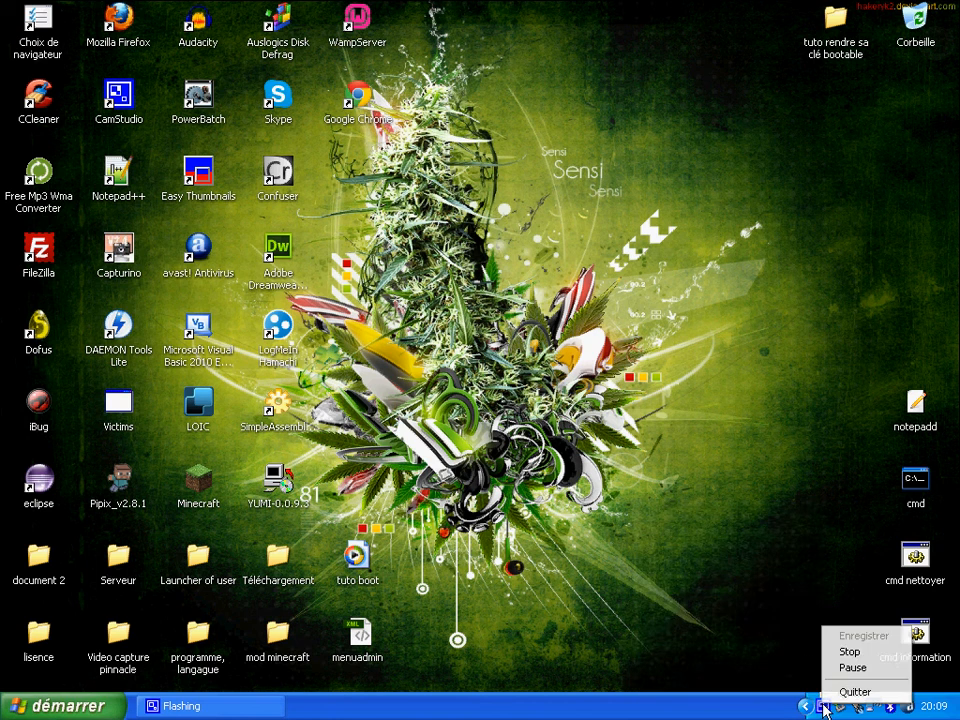